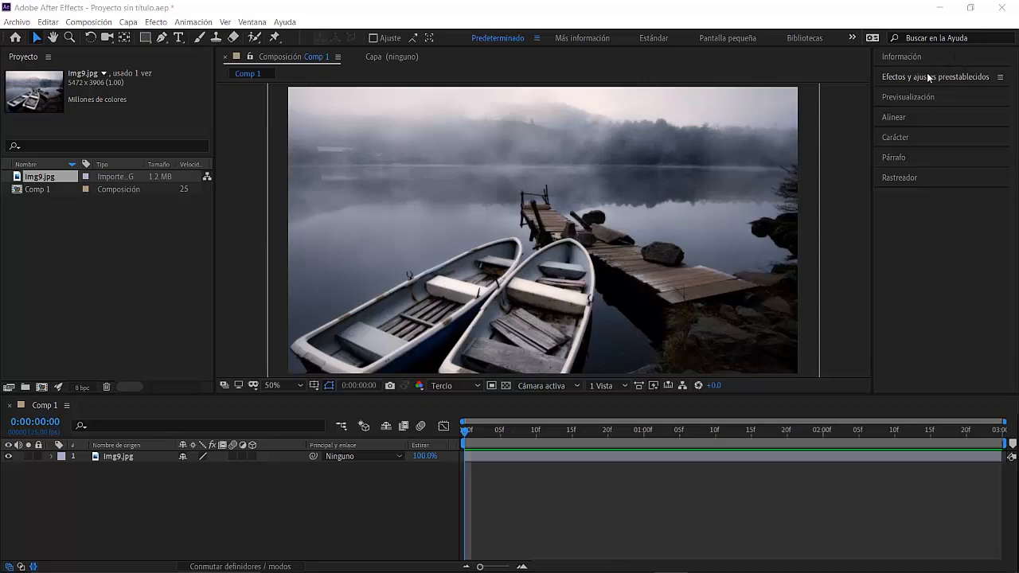
Apply the Deformación distortion effect to the Img9.jpg layer and set its Curvar value to 8.
{"action": "left_click", "coordinate": [929, 76]}
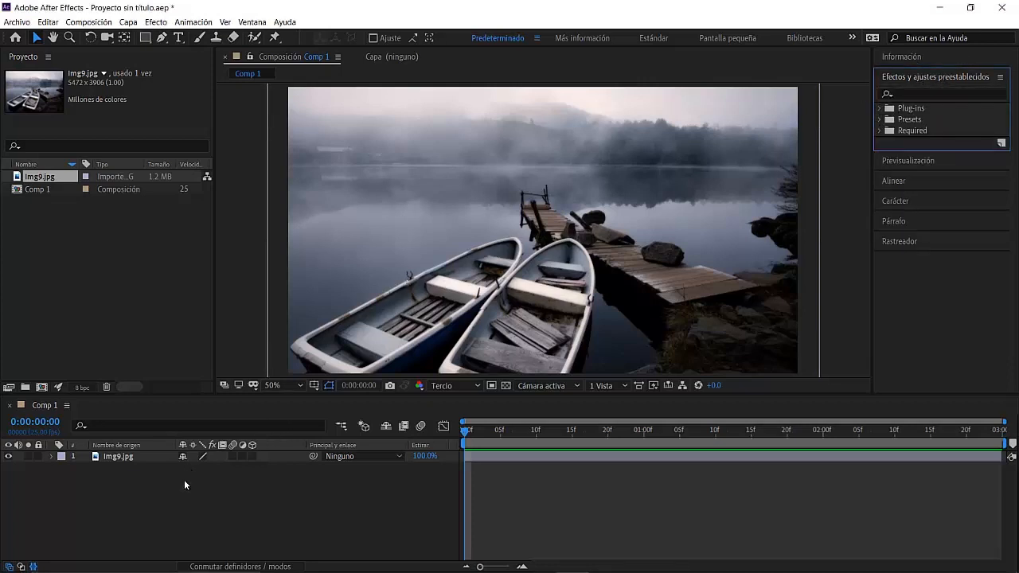
{"action": "left_click", "coordinate": [120, 457]}
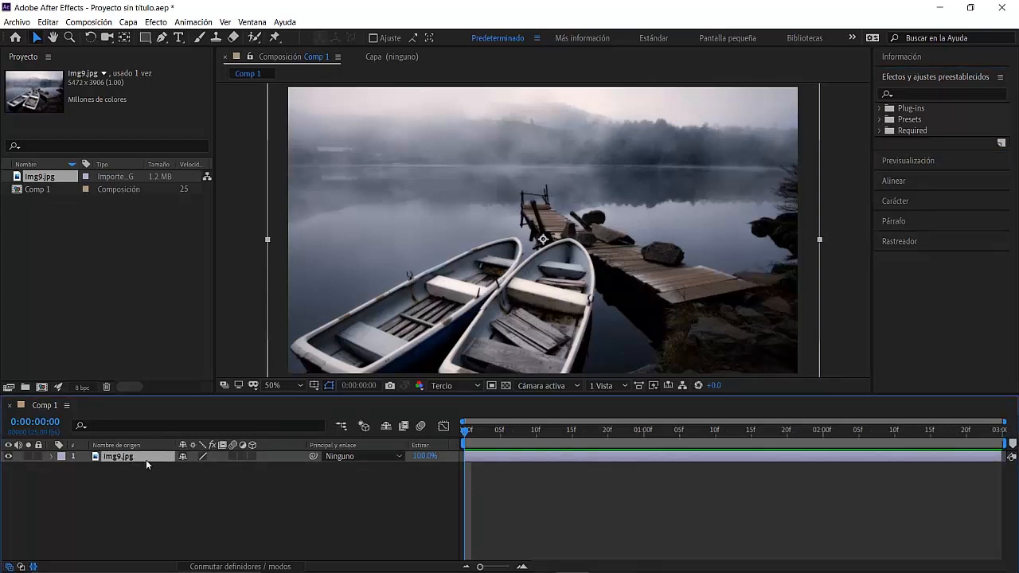
{"action": "left_click", "coordinate": [151, 23]}
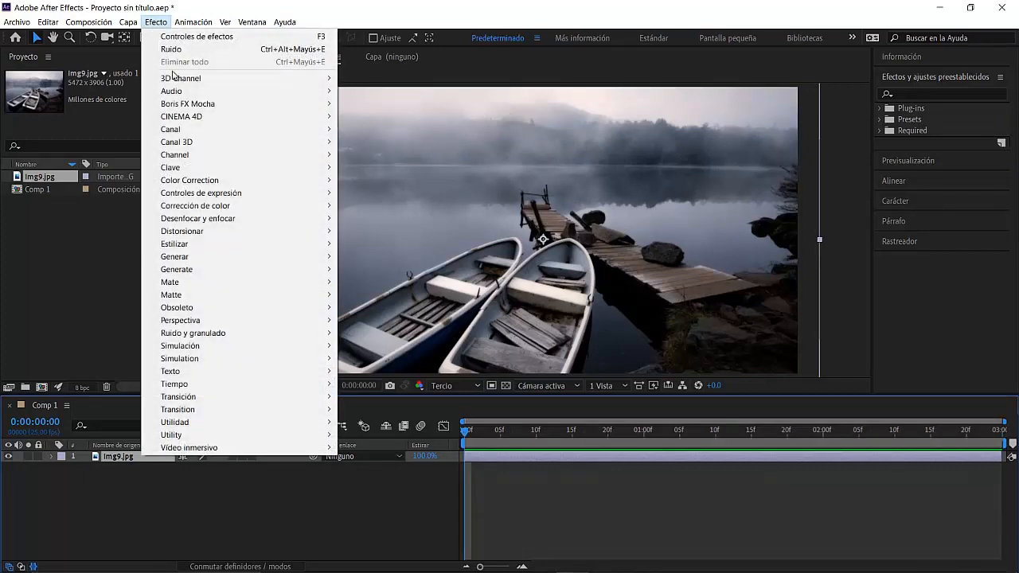
{"action": "mouse_move", "coordinate": [236, 183]}
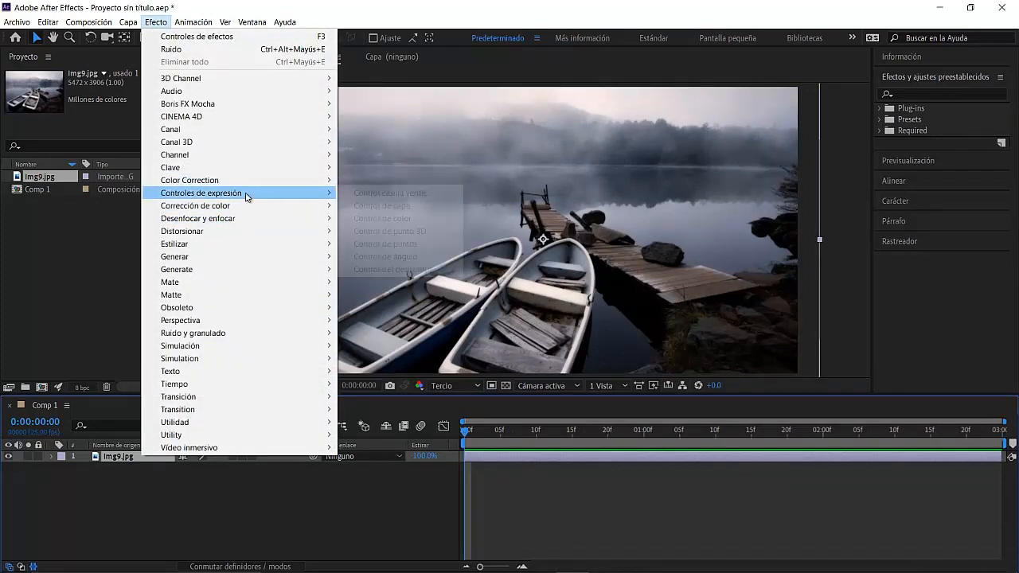
{"action": "mouse_move", "coordinate": [246, 211]}
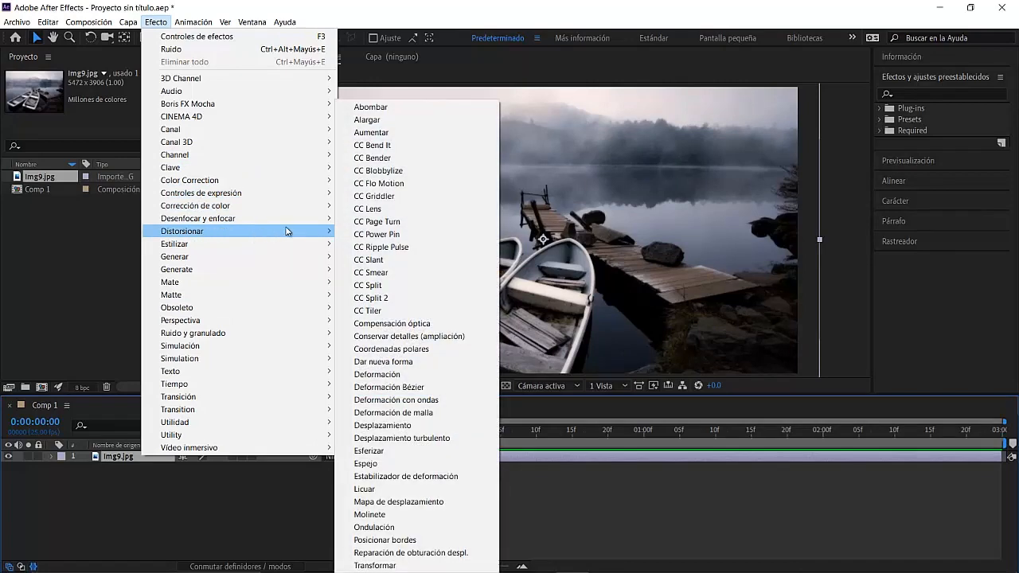
{"action": "left_click", "coordinate": [382, 375]}
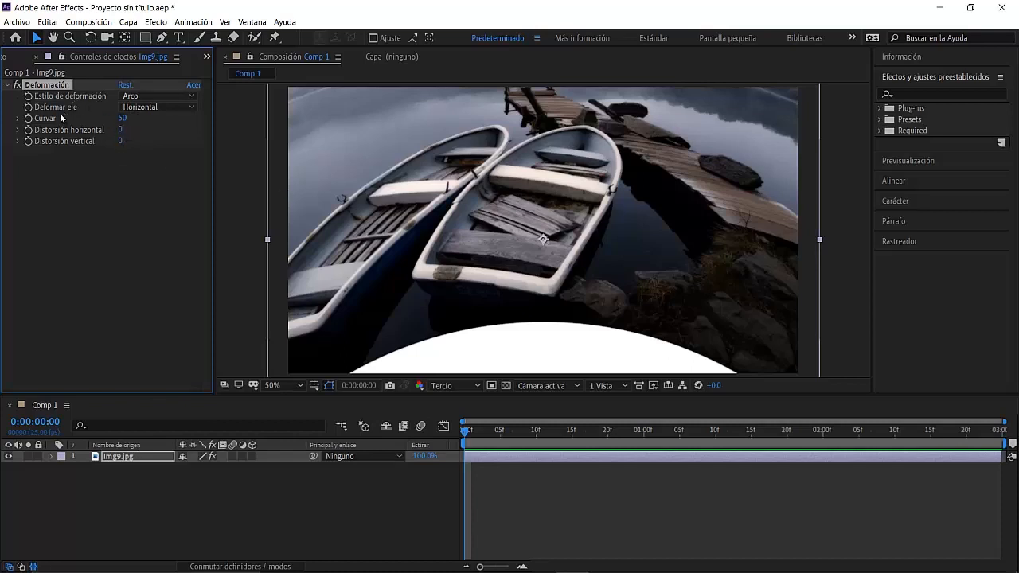
{"action": "left_click_drag", "start_coordinate": [122, 118], "coordinate": [100, 130]}
Try the Bandera and Pez styles in the Deformación effect and return the style to Arco.
{"action": "left_click", "coordinate": [126, 96]}
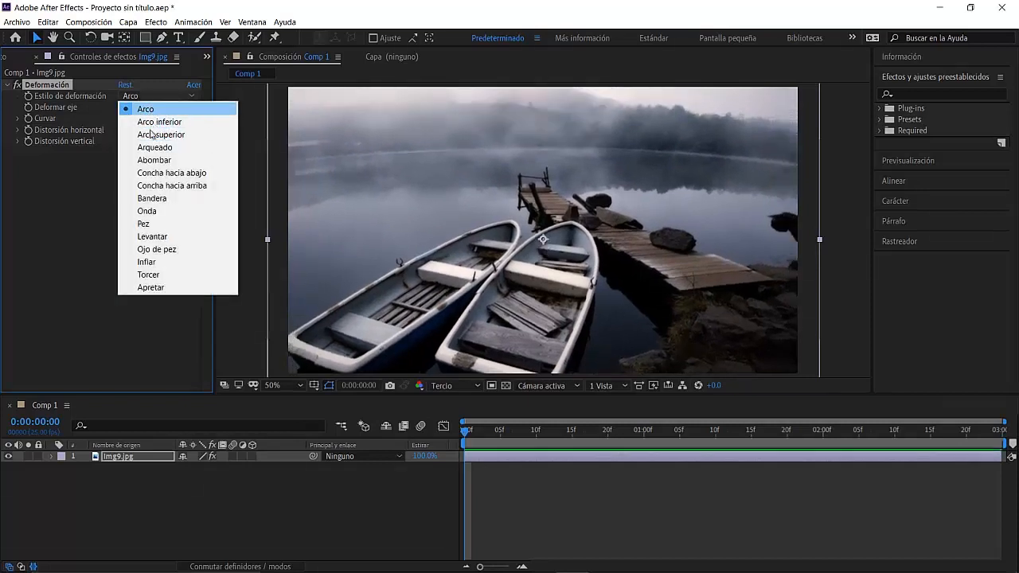
{"action": "left_click", "coordinate": [161, 199]}
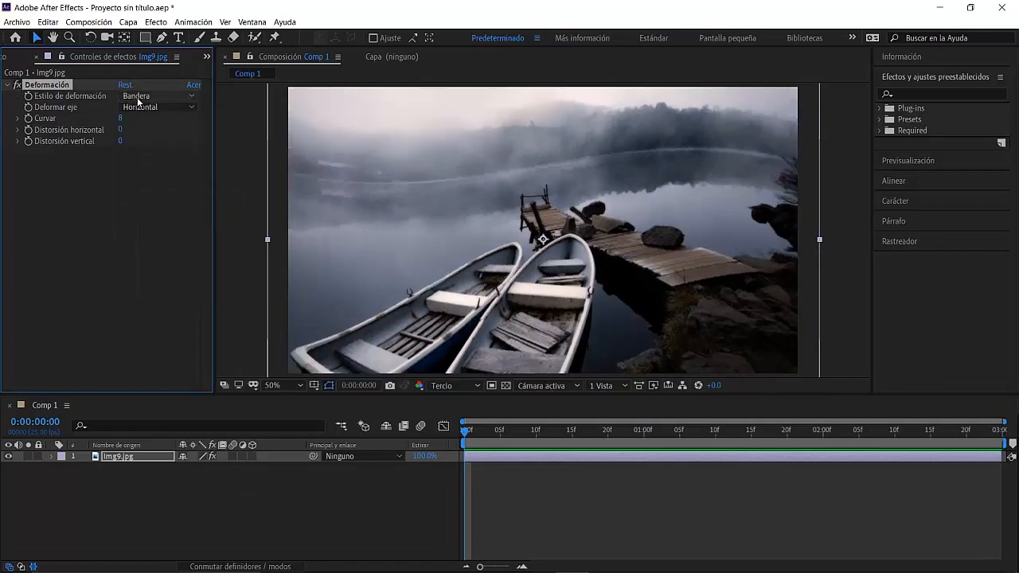
{"action": "left_click", "coordinate": [141, 99]}
{"action": "left_click", "coordinate": [165, 228]}
{"action": "left_click", "coordinate": [151, 94]}
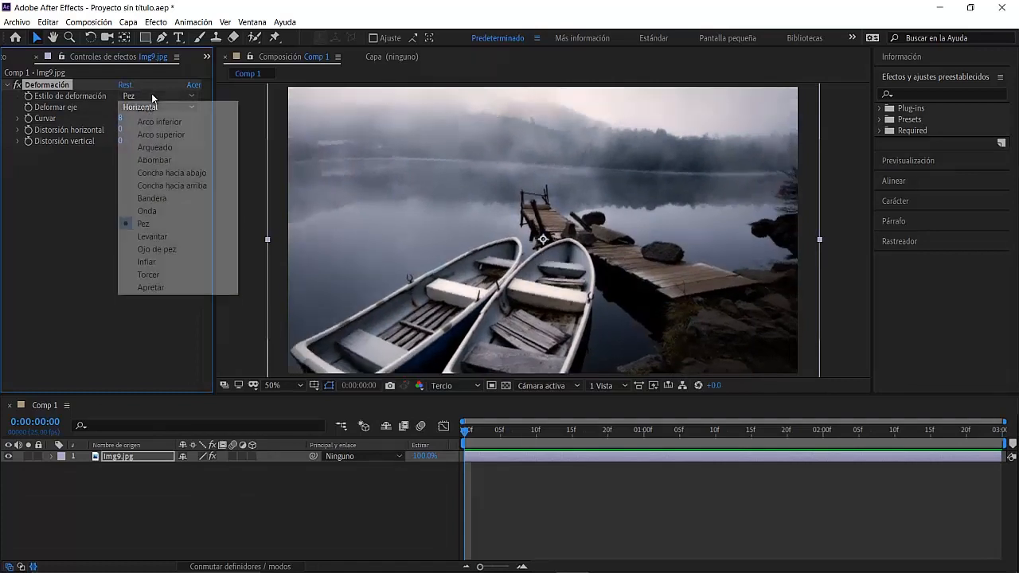
{"action": "left_click", "coordinate": [146, 110]}
Set the axis of the Deformación effect to Vertical.
{"action": "left_click", "coordinate": [155, 107]}
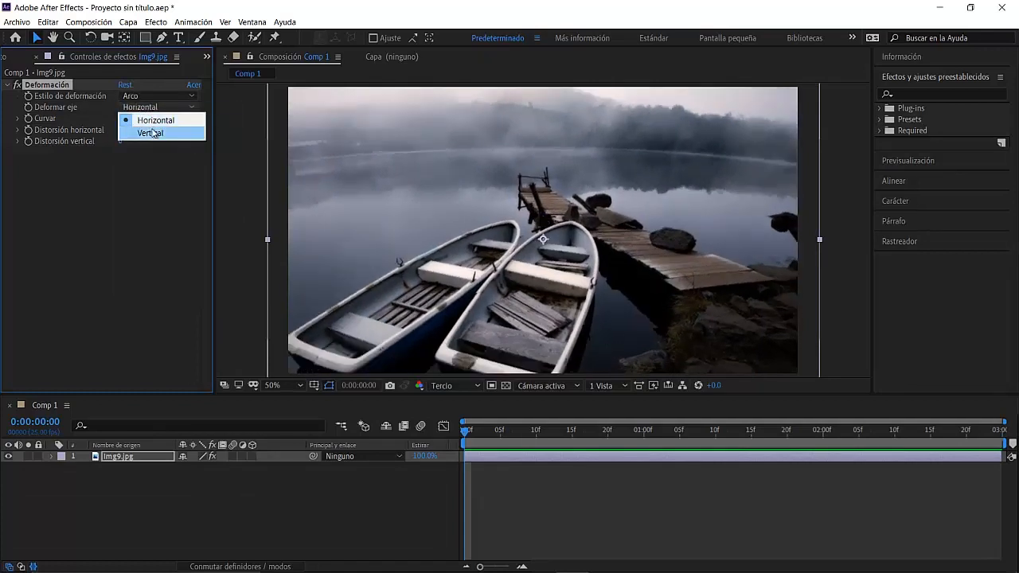
{"action": "left_click", "coordinate": [148, 133]}
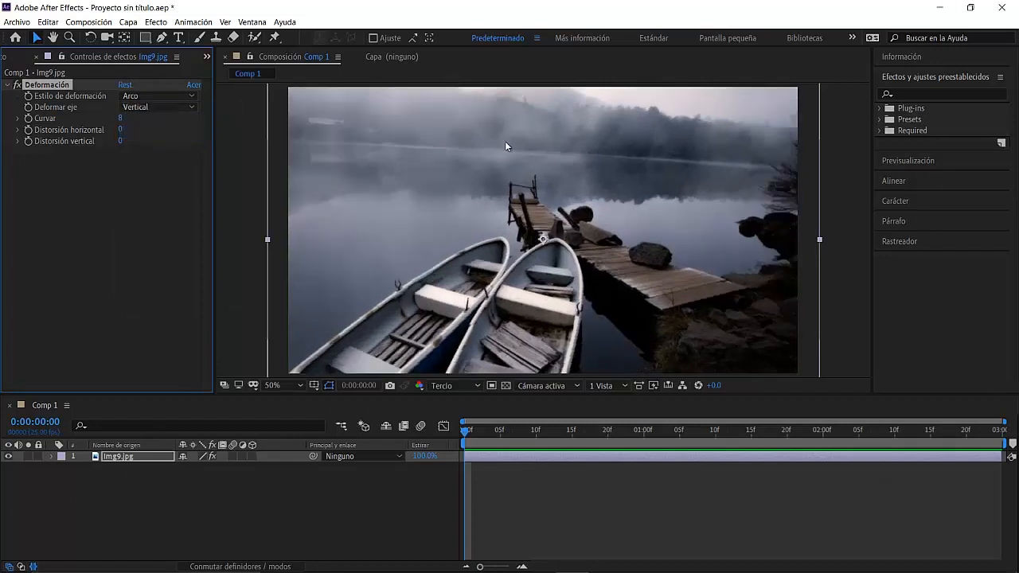
{"action": "left_click", "coordinate": [163, 245]}
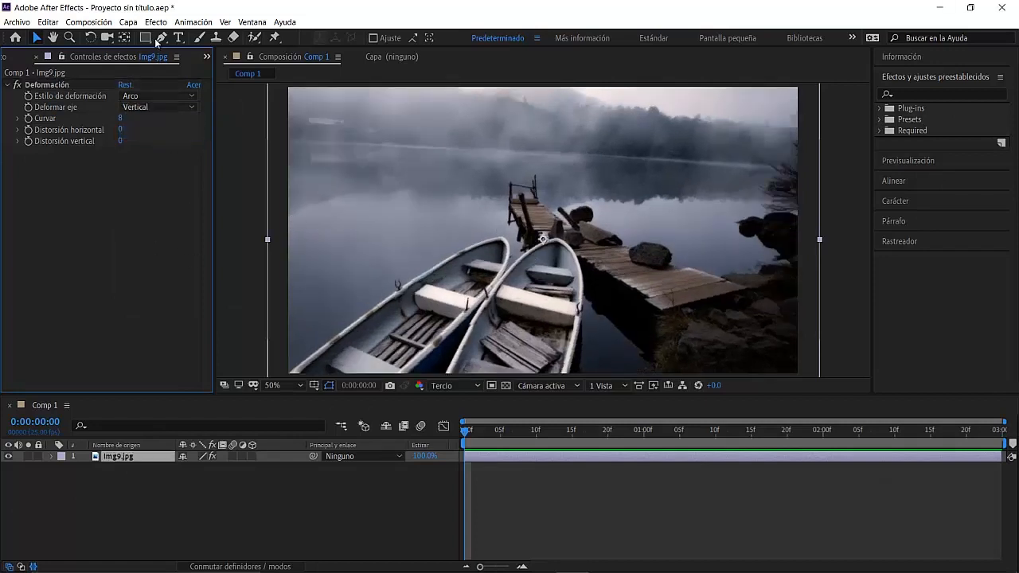
Apply the Curvas colour correction effect to Img9.jpg and bend the Rojo channel curve upward at its middle for a reddish tint.
{"action": "left_click", "coordinate": [159, 22]}
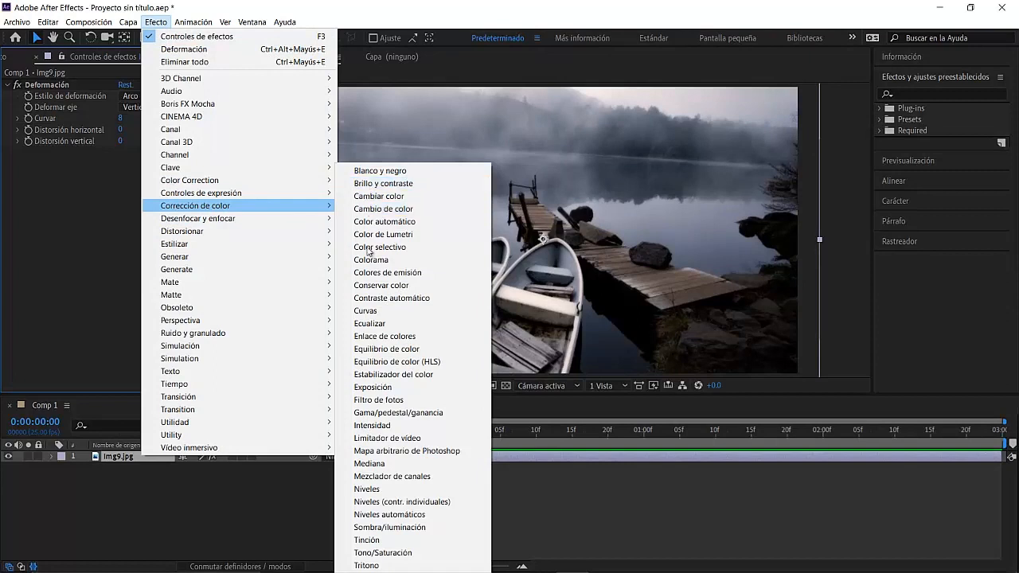
{"action": "left_click", "coordinate": [371, 310]}
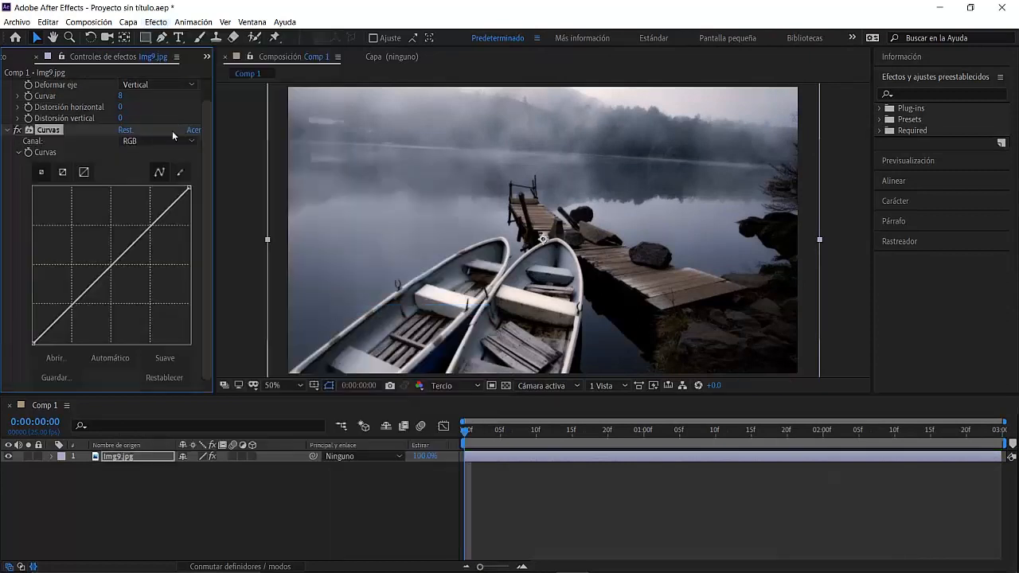
{"action": "left_click", "coordinate": [150, 140]}
{"action": "left_click", "coordinate": [152, 167]}
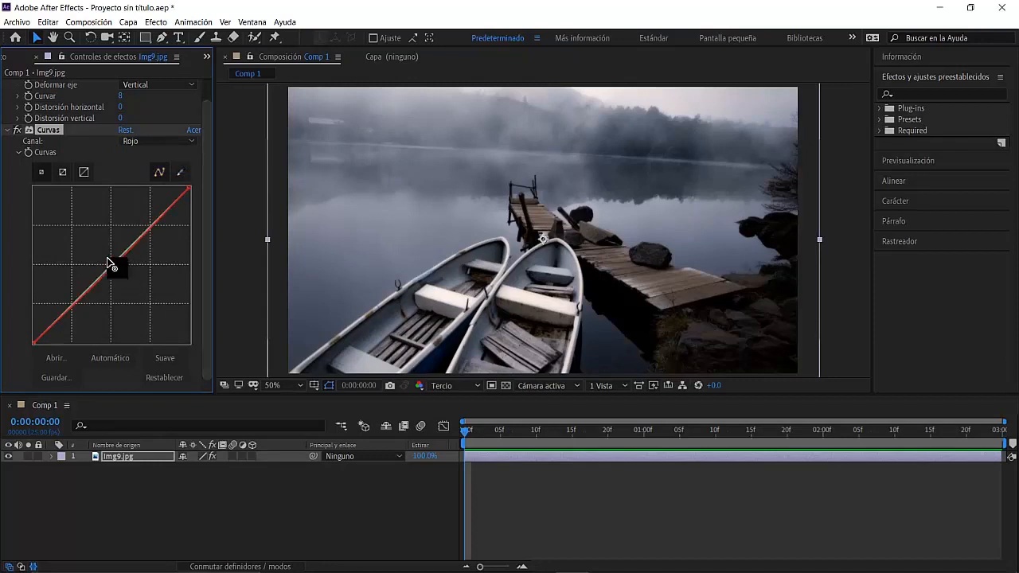
{"action": "left_click_drag", "start_coordinate": [113, 265], "coordinate": [95, 245]}
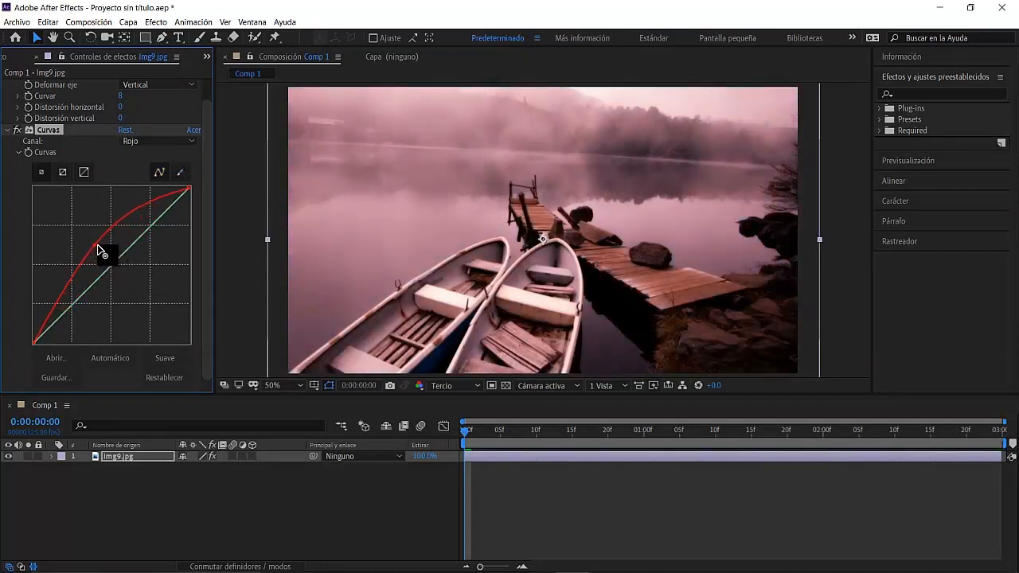
{"action": "key", "text": "ctrl+2"}
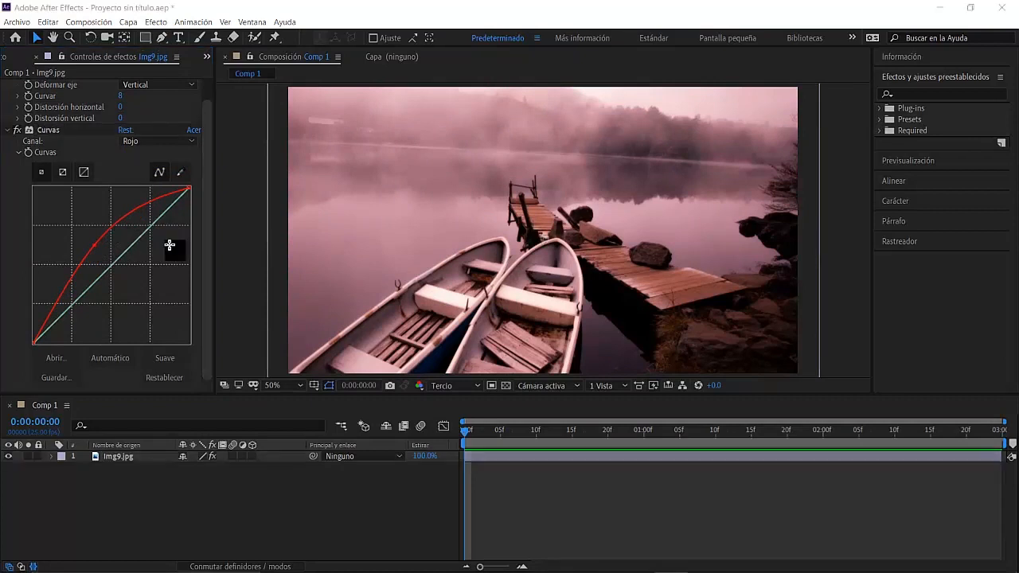
Enable keyframing for the Curvas property at 0:00:00:00 and expand the layer's effects in the timeline to reveal its keyframe.
{"action": "scroll", "coordinate": [49, 156], "scroll_direction": "up", "scroll_amount": 1}
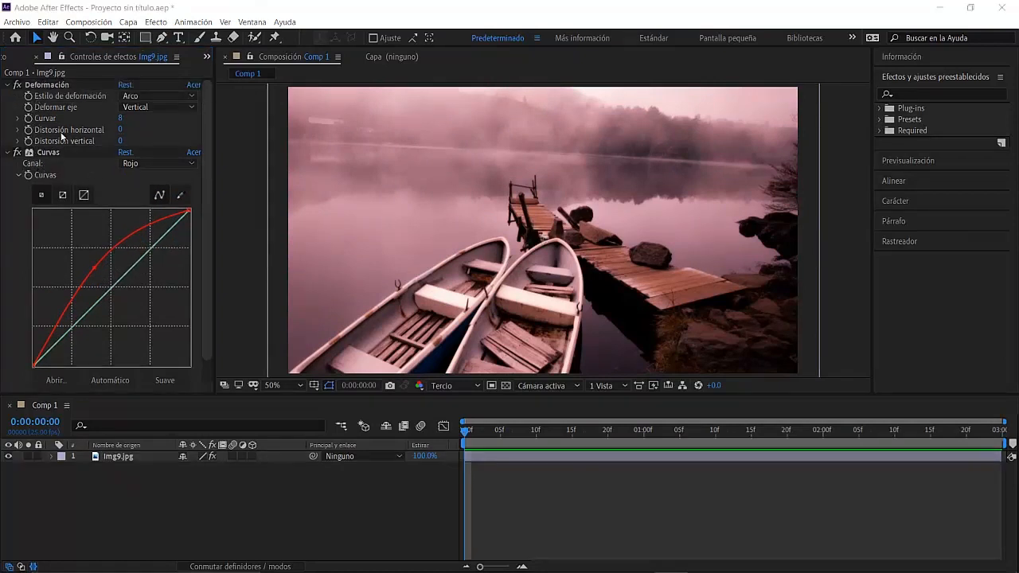
{"action": "left_click", "coordinate": [32, 176]}
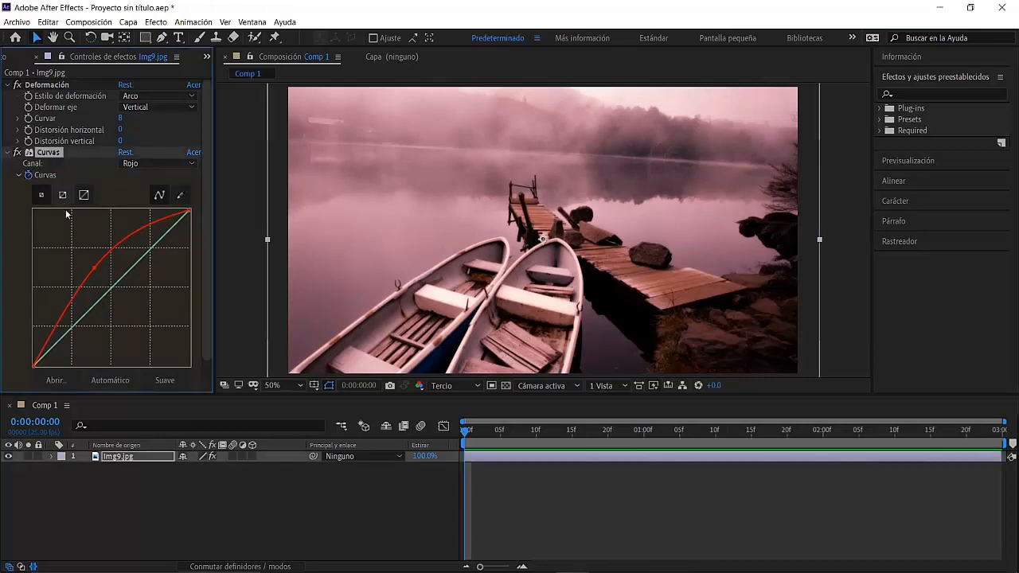
{"action": "left_click", "coordinate": [51, 456]}
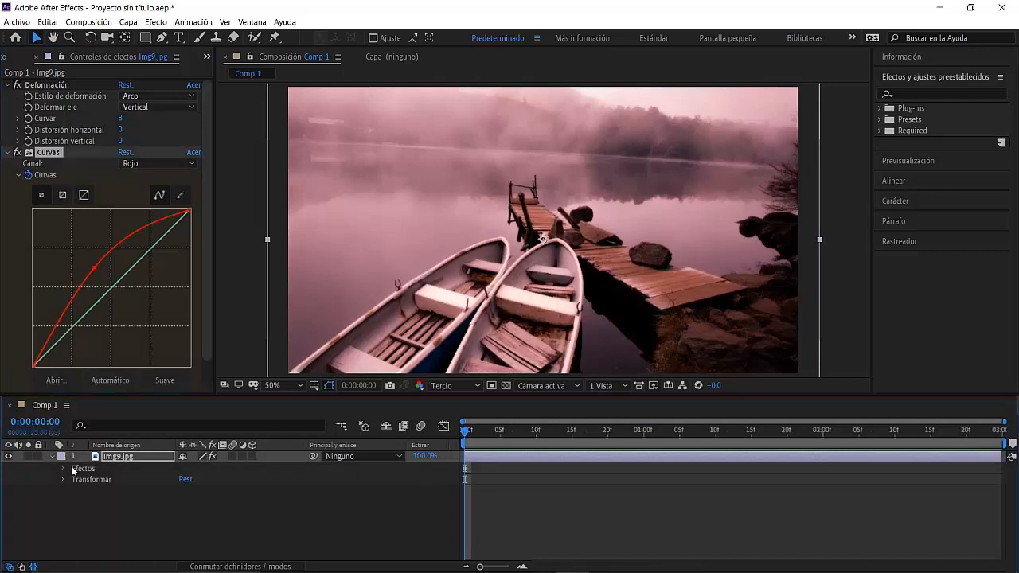
{"action": "left_click", "coordinate": [63, 469]}
{"action": "left_click", "coordinate": [86, 469]}
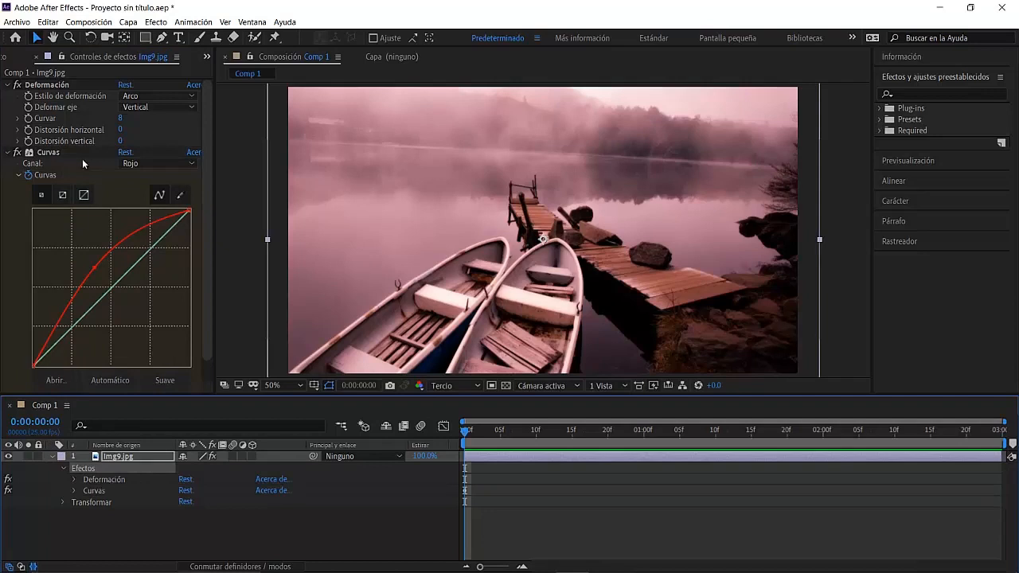
{"action": "left_click", "coordinate": [74, 491]}
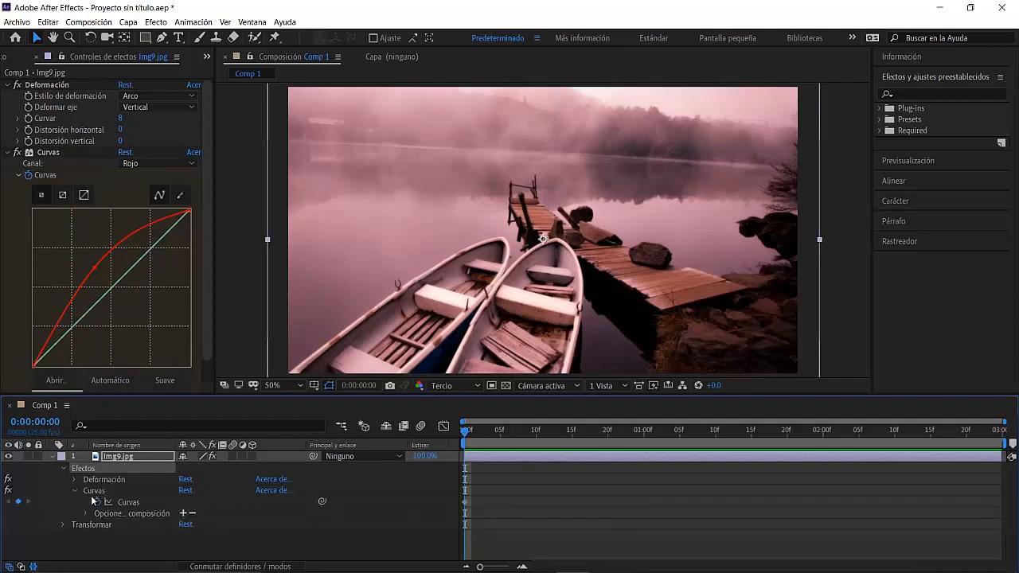
Add a second Curvas keyframe at 0:00:02:00 with the Rojo curve bent below the diagonal for a bluish tint.
{"action": "left_click", "coordinate": [465, 503]}
{"action": "left_click_drag", "start_coordinate": [466, 432], "coordinate": [825, 440]}
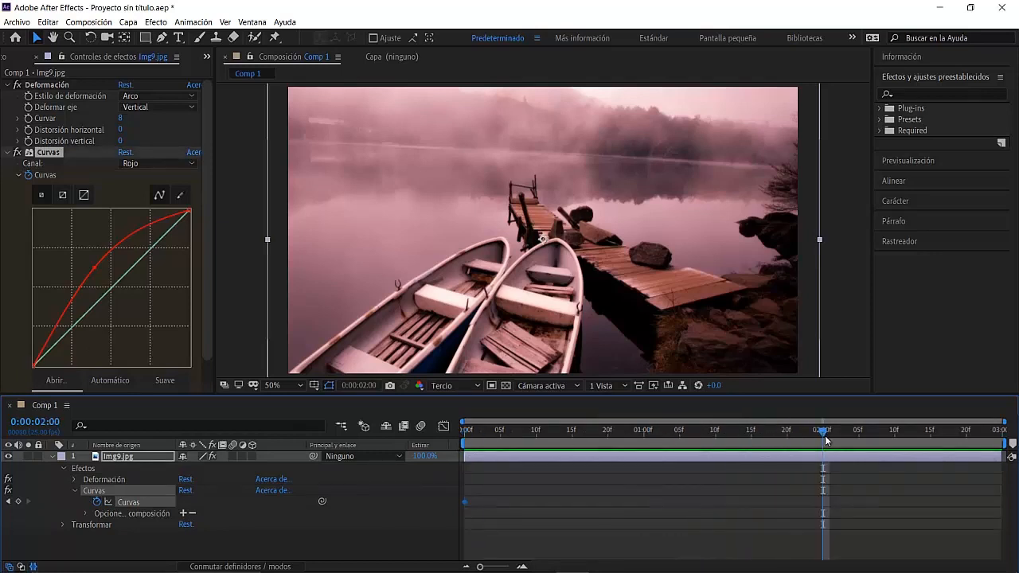
{"action": "left_click_drag", "start_coordinate": [92, 268], "coordinate": [142, 290]}
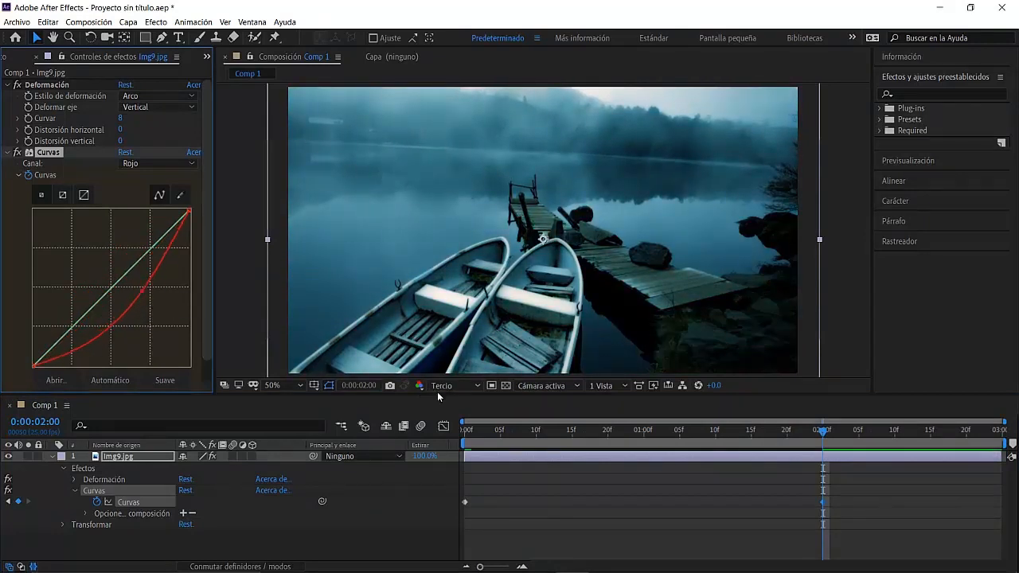
Preview the colour animation from the start of the composition and return to 0:00:00:00.
{"action": "left_click_drag", "start_coordinate": [495, 431], "coordinate": [461, 433]}
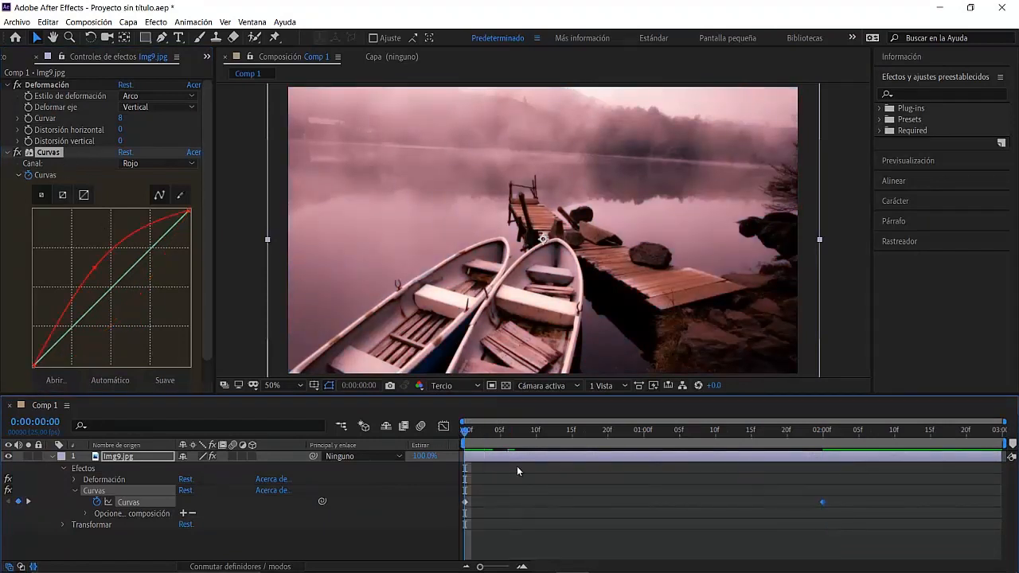
{"action": "key", "text": "space"}
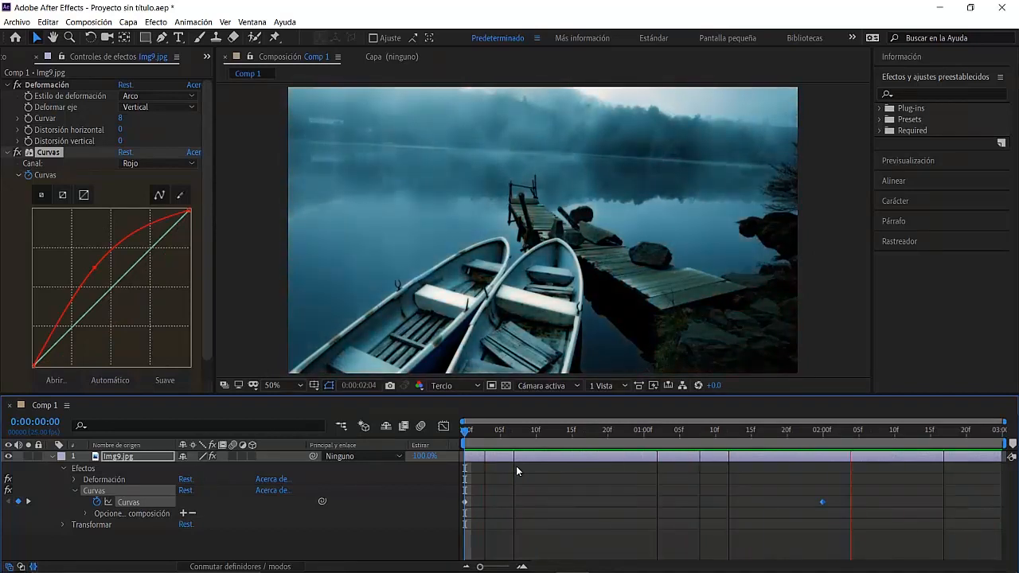
{"action": "key", "text": "space"}
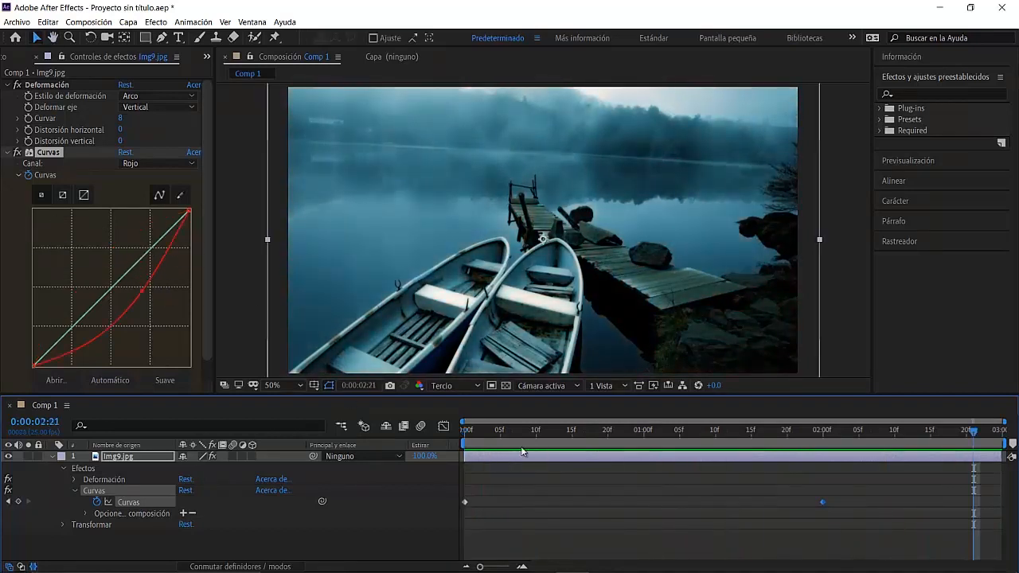
{"action": "left_click", "coordinate": [468, 440]}
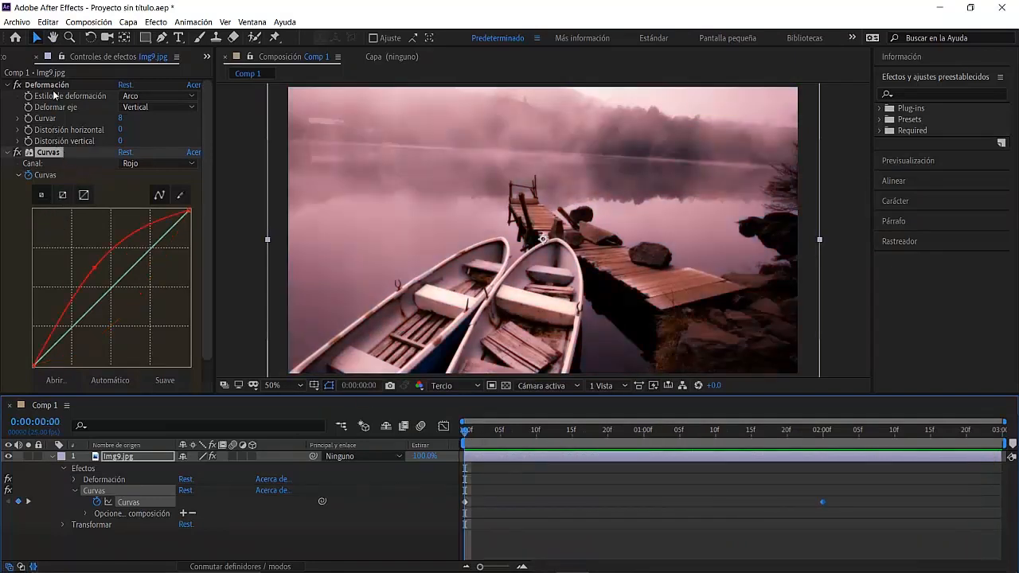
Compare the image with the Curvas and Deformación effects each switched off and back on.
{"action": "left_click", "coordinate": [17, 152]}
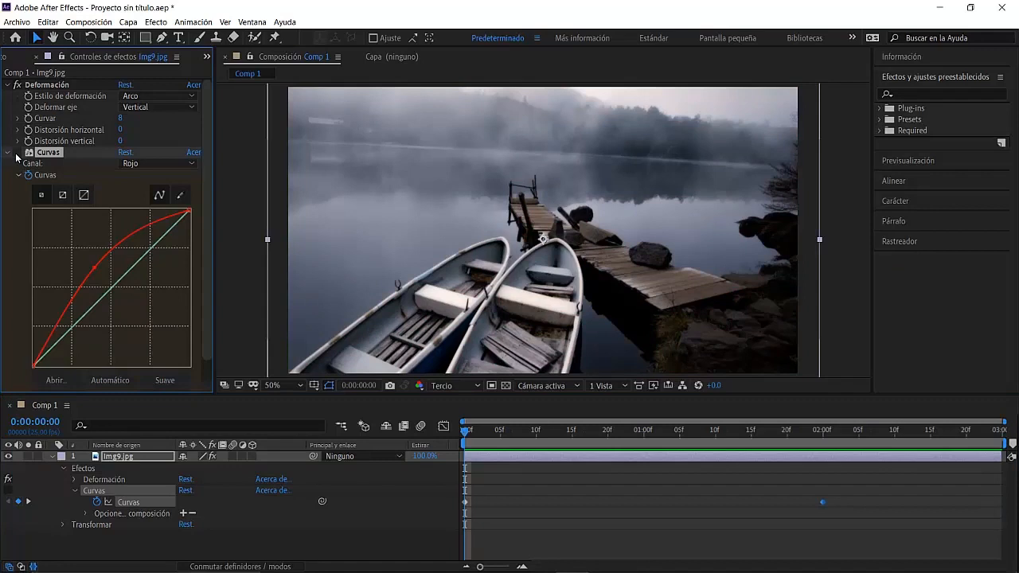
{"action": "left_click", "coordinate": [16, 152]}
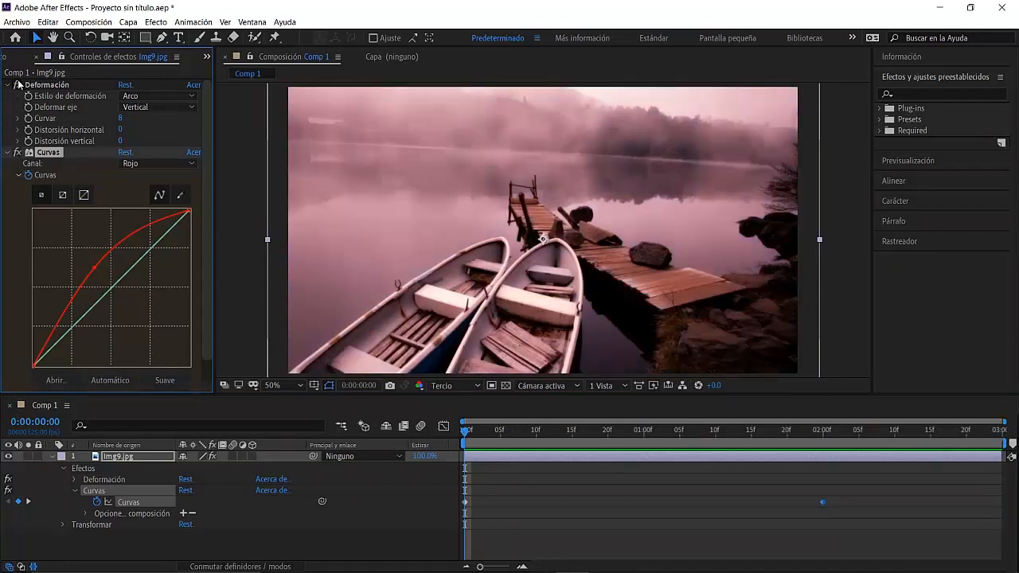
{"action": "left_click", "coordinate": [16, 86]}
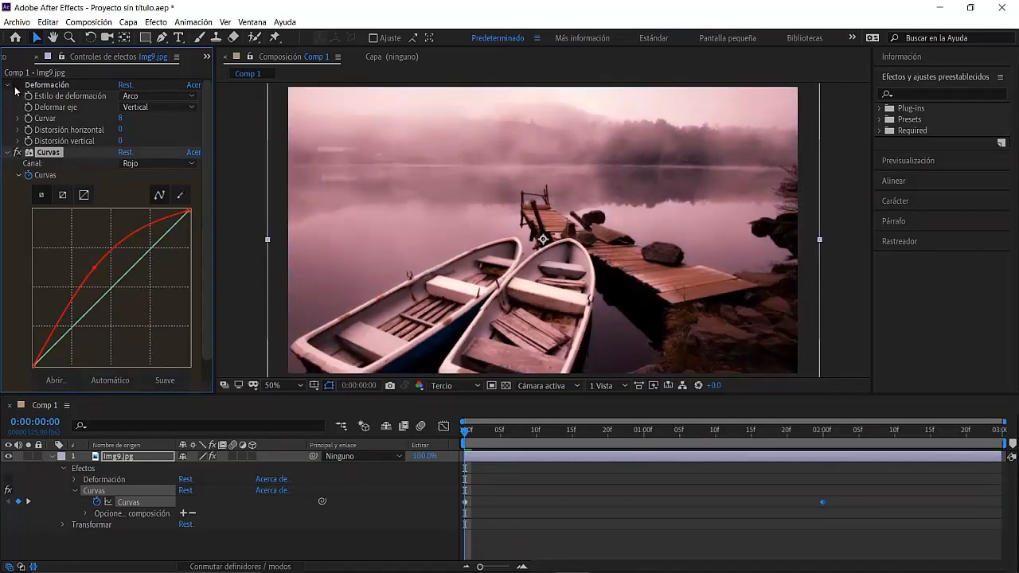
{"action": "left_click", "coordinate": [16, 86]}
{"action": "scroll", "coordinate": [24, 112], "scroll_direction": "down", "scroll_amount": 1}
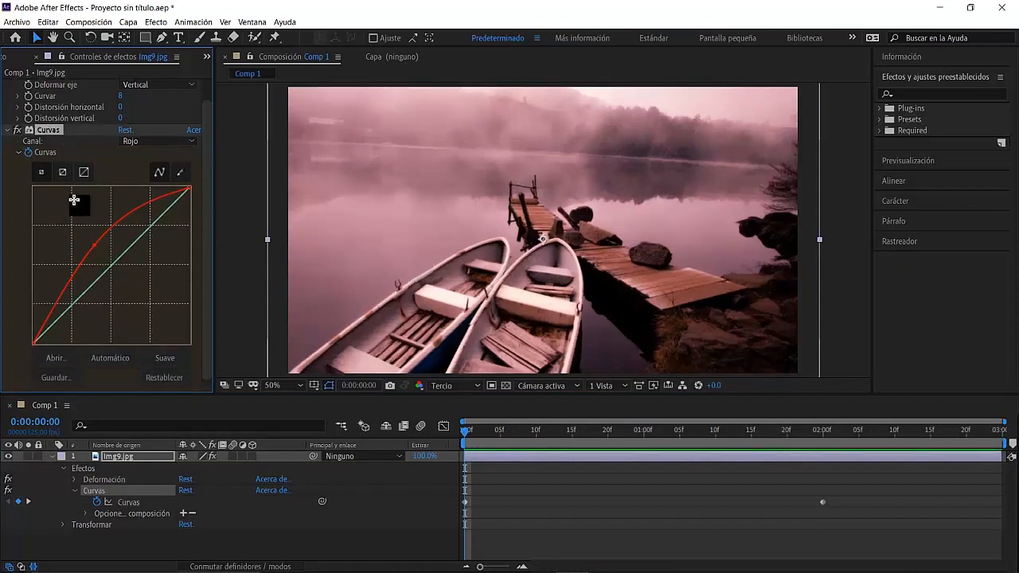
{"action": "scroll", "coordinate": [32, 183], "scroll_direction": "up", "scroll_amount": 1}
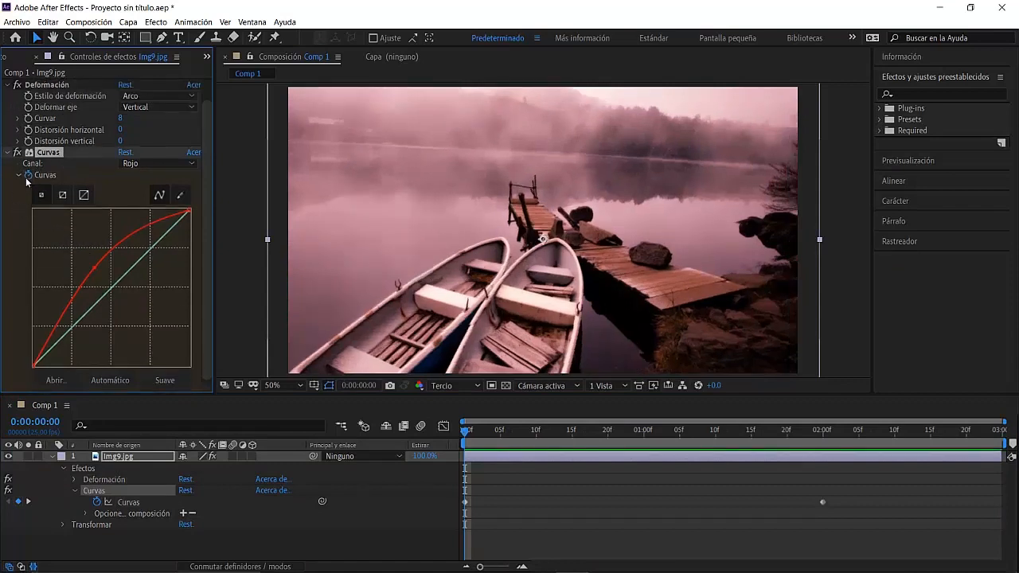
Delete the Deformación effect from the Img9.jpg layer.
{"action": "left_click", "coordinate": [51, 86]}
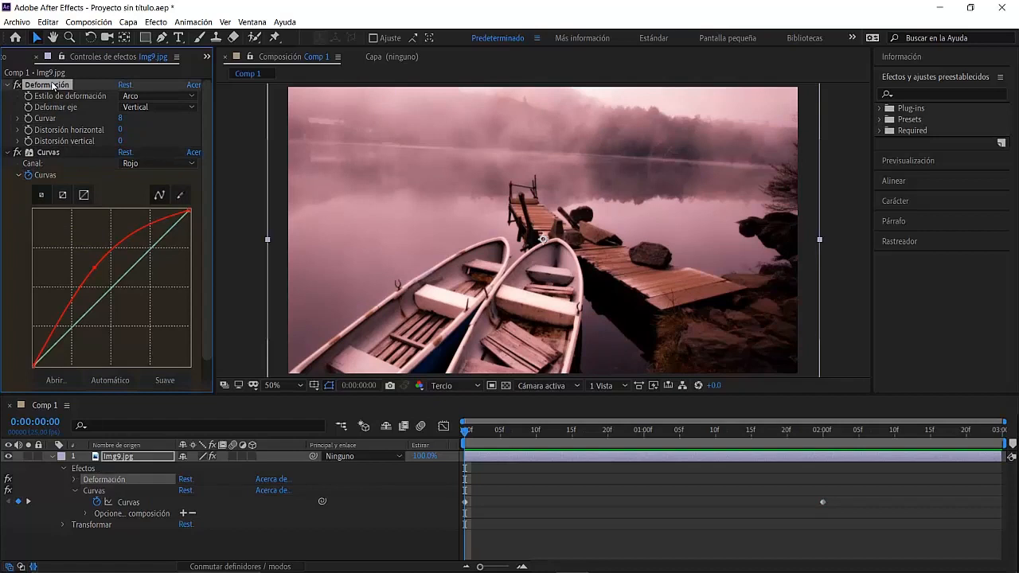
{"action": "key", "text": "Delete"}
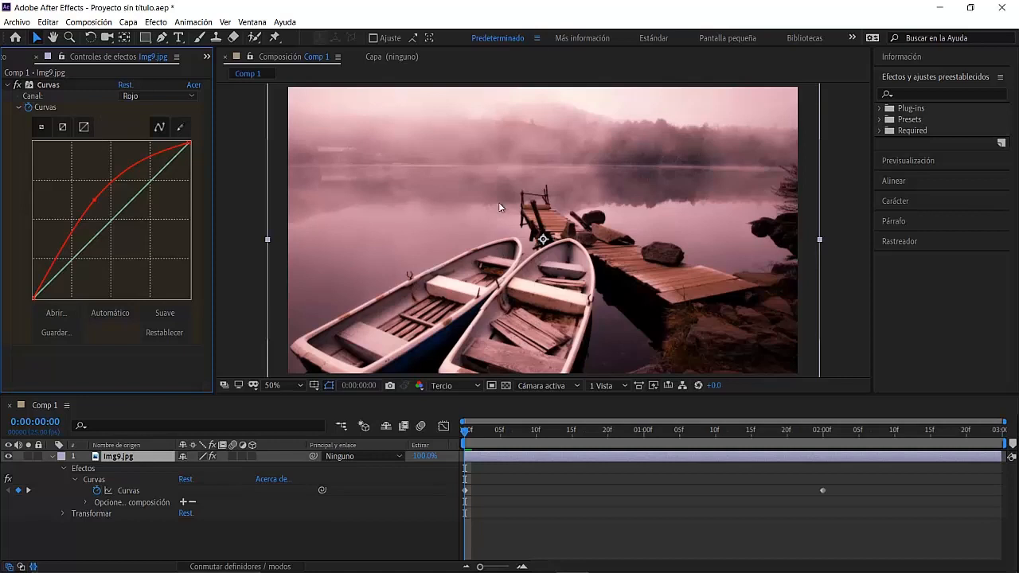
Apply the Brillo y contraste effect to the Img9.jpg layer with Brillo 24 and Contraste 96.
{"action": "left_click", "coordinate": [157, 22]}
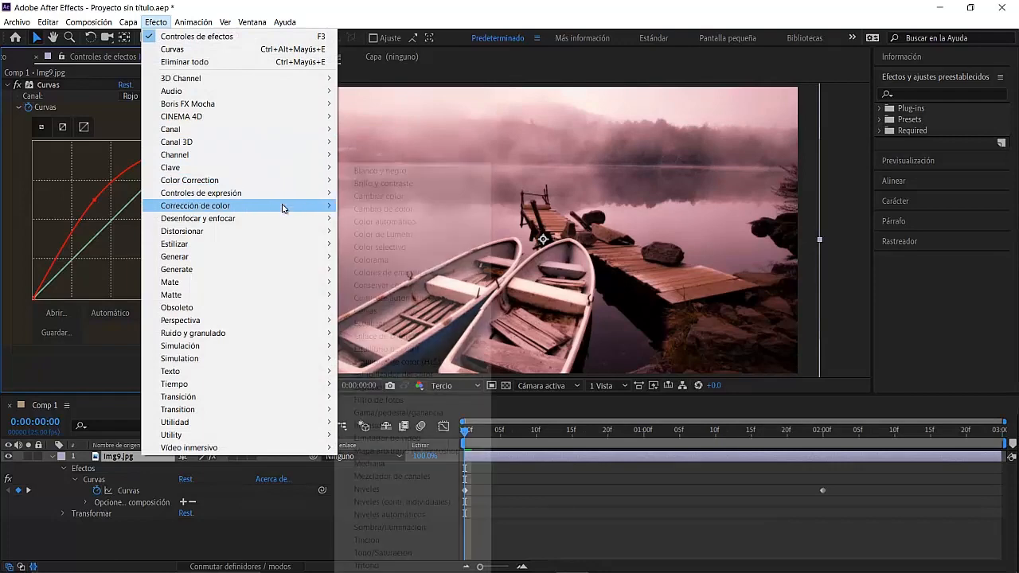
{"action": "mouse_move", "coordinate": [309, 211]}
{"action": "left_click", "coordinate": [371, 184]}
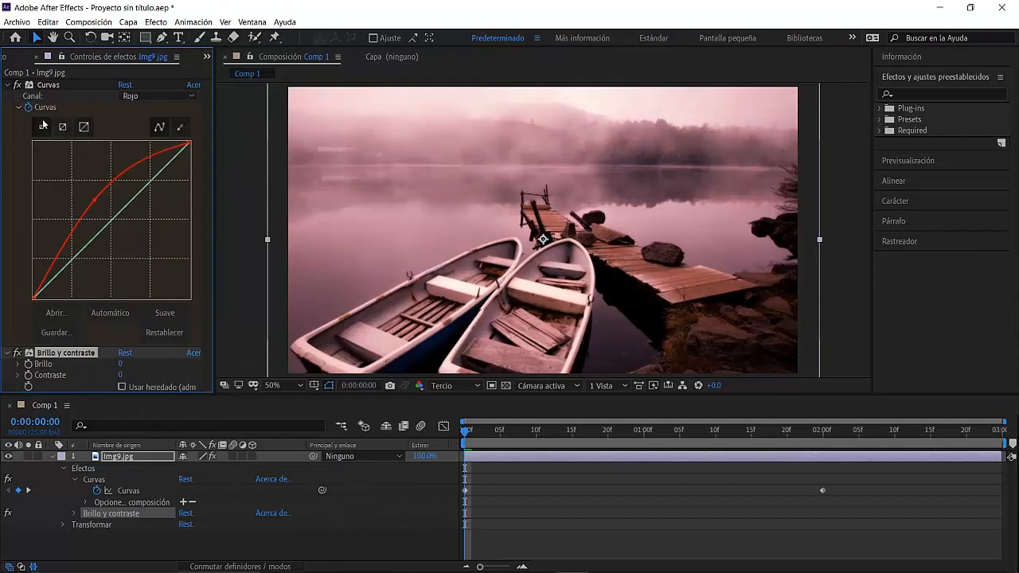
{"action": "left_click", "coordinate": [7, 85]}
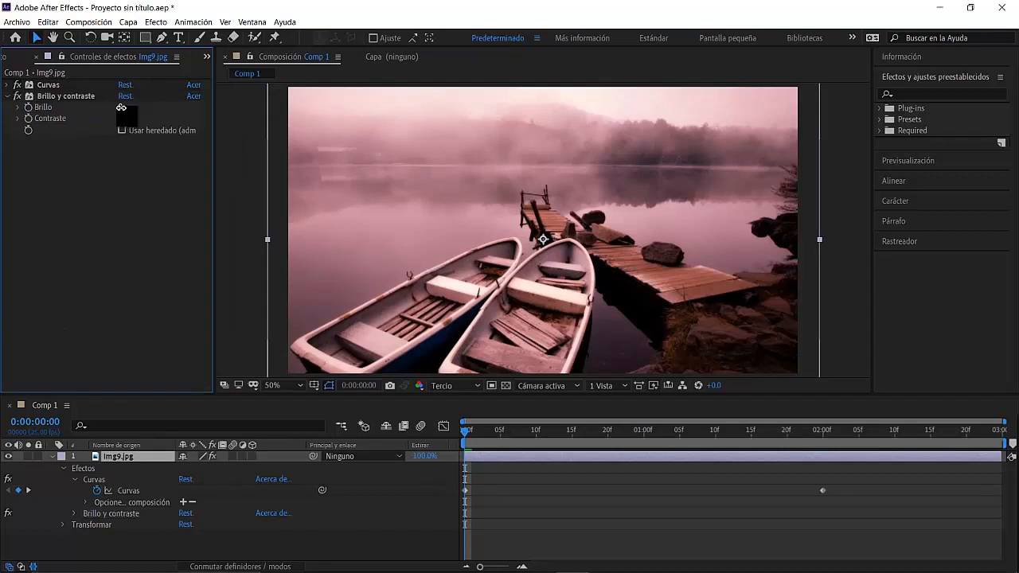
{"action": "left_click_drag", "start_coordinate": [120, 107], "coordinate": [188, 119]}
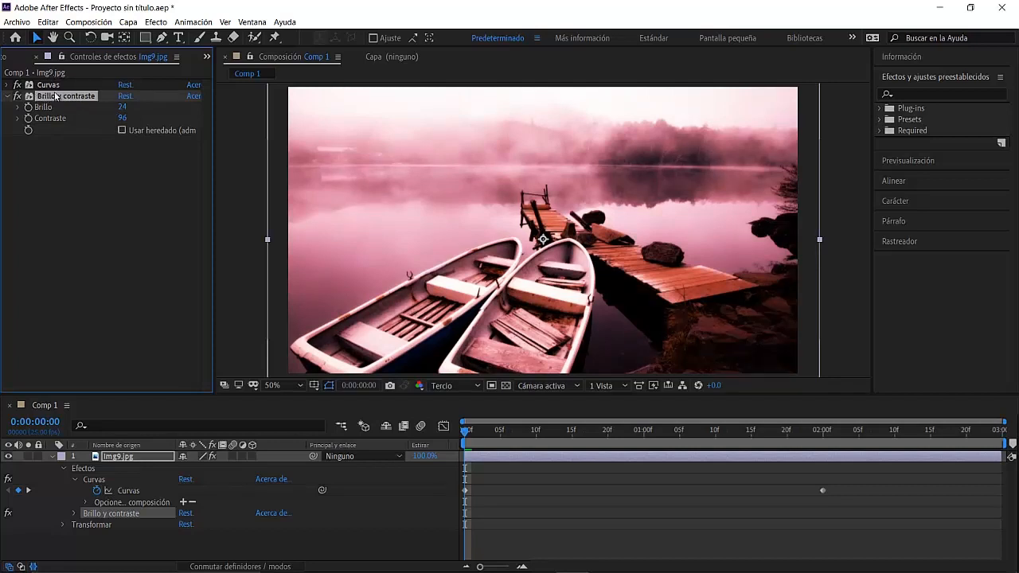
Compare the image with Brillo y contraste moved above Curvas, and put Curvas back first in the effect order.
{"action": "left_click_drag", "start_coordinate": [55, 96], "coordinate": [53, 85]}
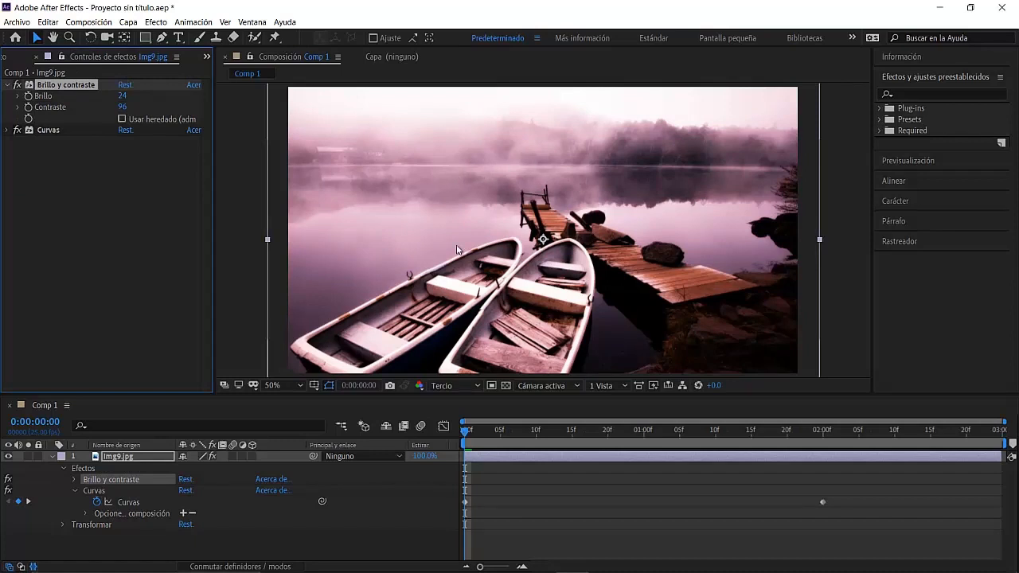
{"action": "left_click_drag", "start_coordinate": [56, 138], "coordinate": [56, 138]}
{"action": "left_click_drag", "start_coordinate": [57, 101], "coordinate": [69, 135]}
{"action": "left_click", "coordinate": [70, 82]}
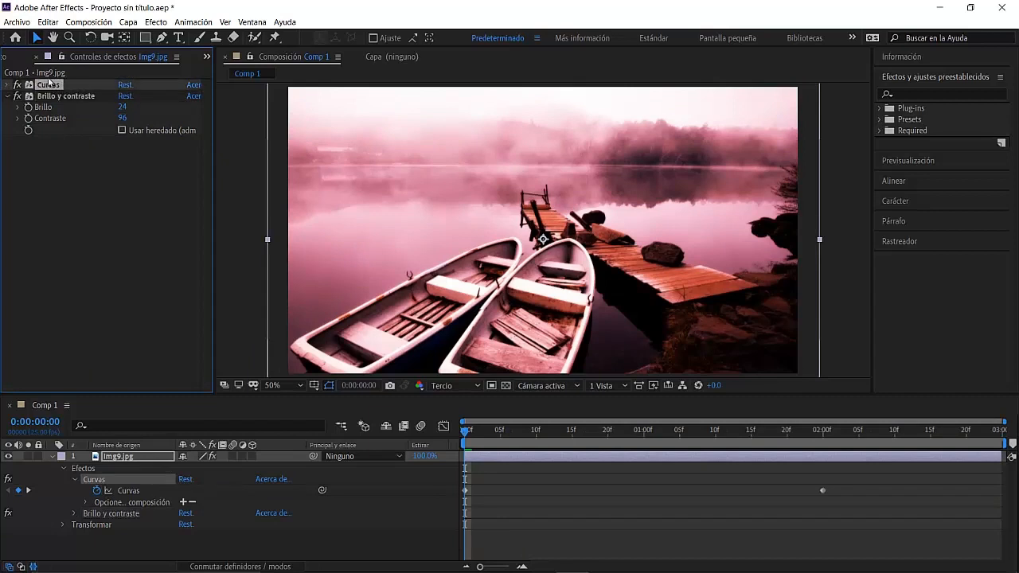
Place Brillo y contraste above Curvas in the effect order of the Img9.jpg layer.
{"action": "left_click", "coordinate": [54, 97]}
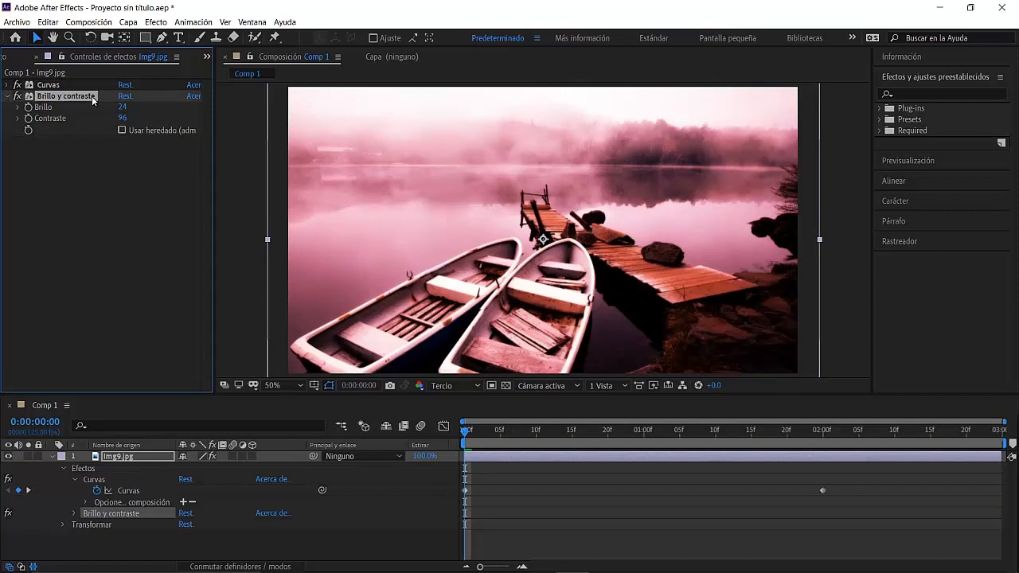
{"action": "left_click_drag", "start_coordinate": [62, 94], "coordinate": [56, 86]}
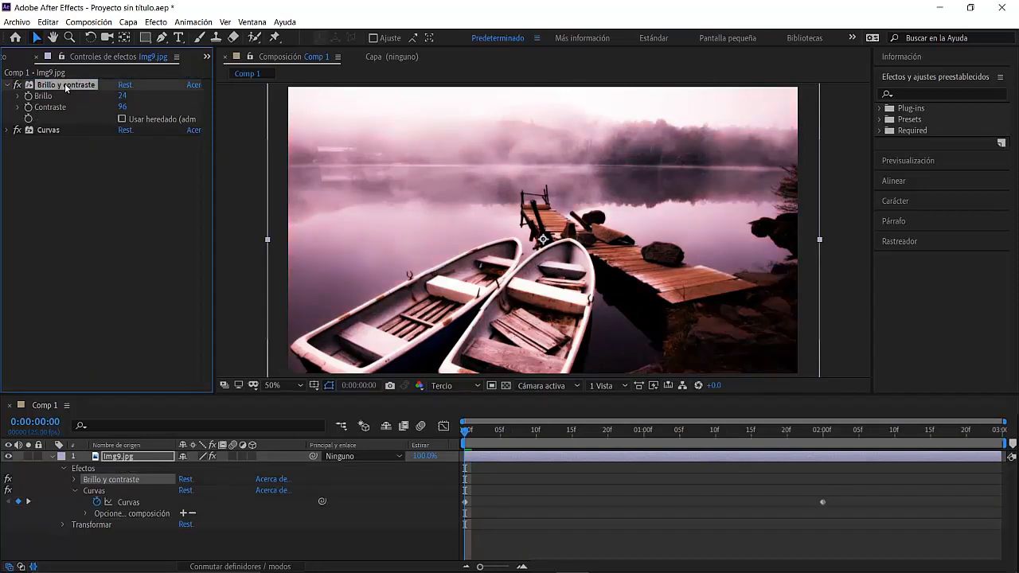
{"action": "left_click", "coordinate": [49, 132]}
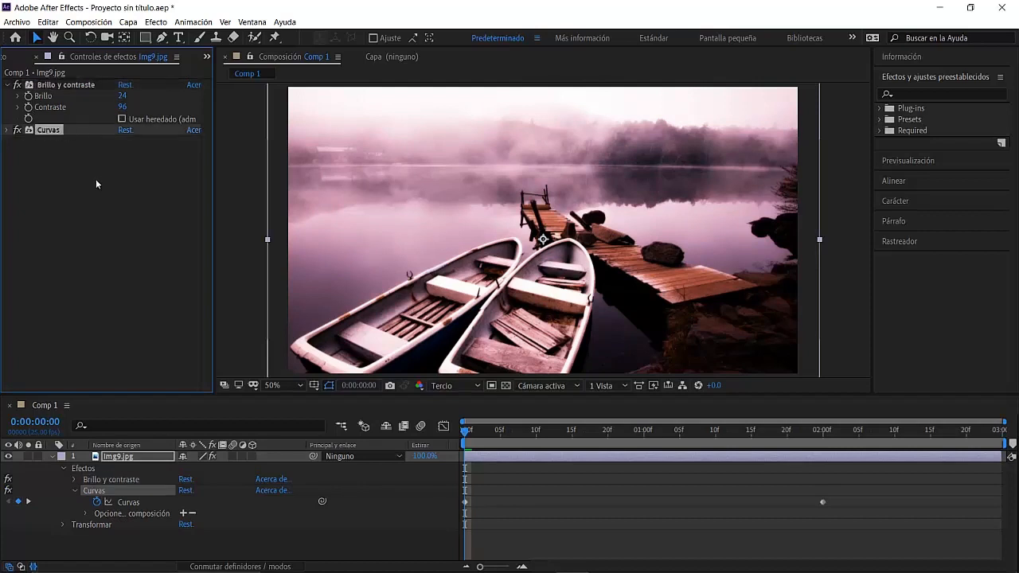
Search the effects for "ruido", apply the Ruido effect to the Img9.jpg layer and set its Nivel de ruido to 83.0%.
{"action": "left_click", "coordinate": [911, 89]}
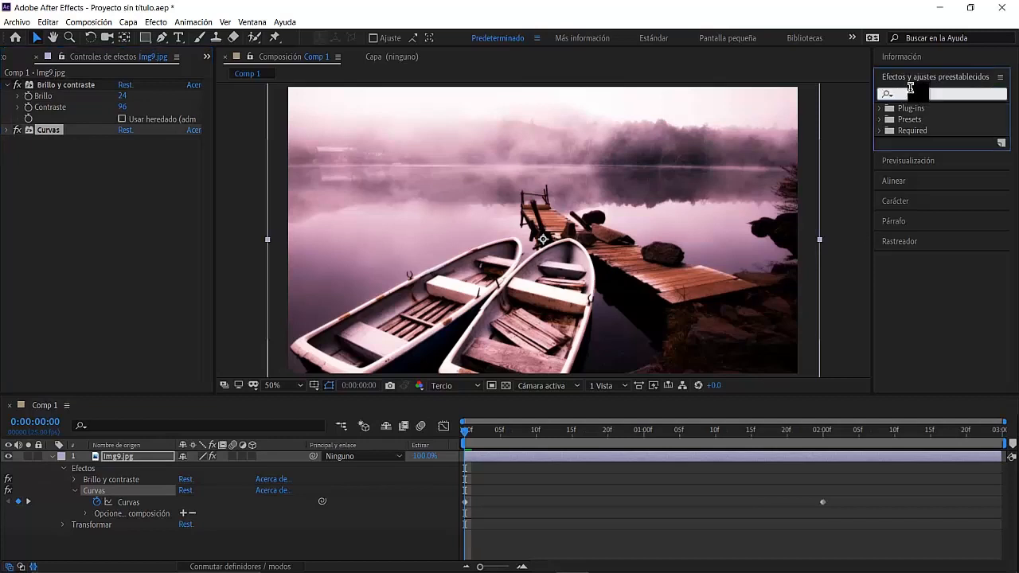
{"action": "type", "text": "ruido"}
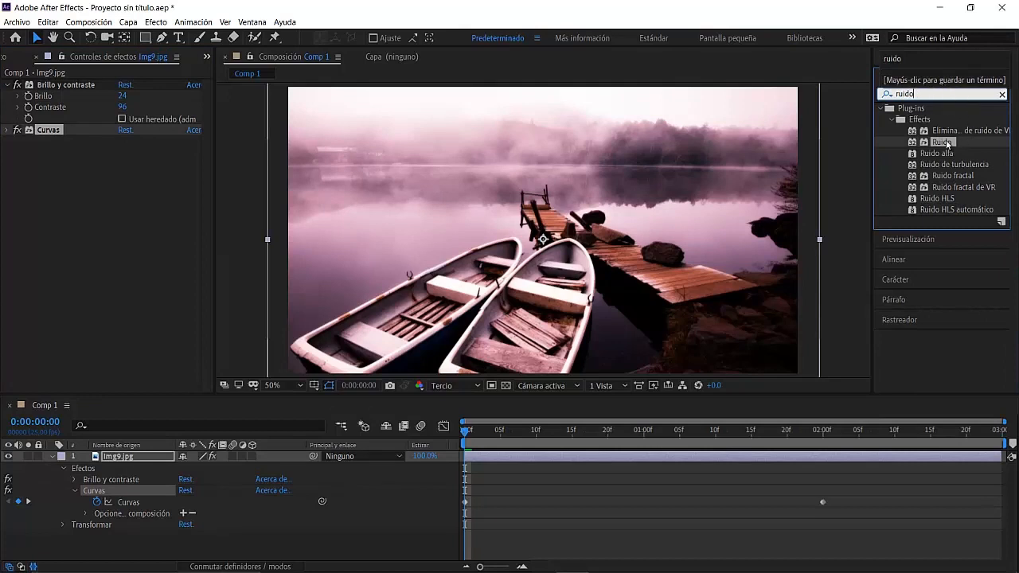
{"action": "left_click_drag", "start_coordinate": [948, 145], "coordinate": [152, 456]}
{"action": "left_click_drag", "start_coordinate": [948, 143], "coordinate": [155, 456]}
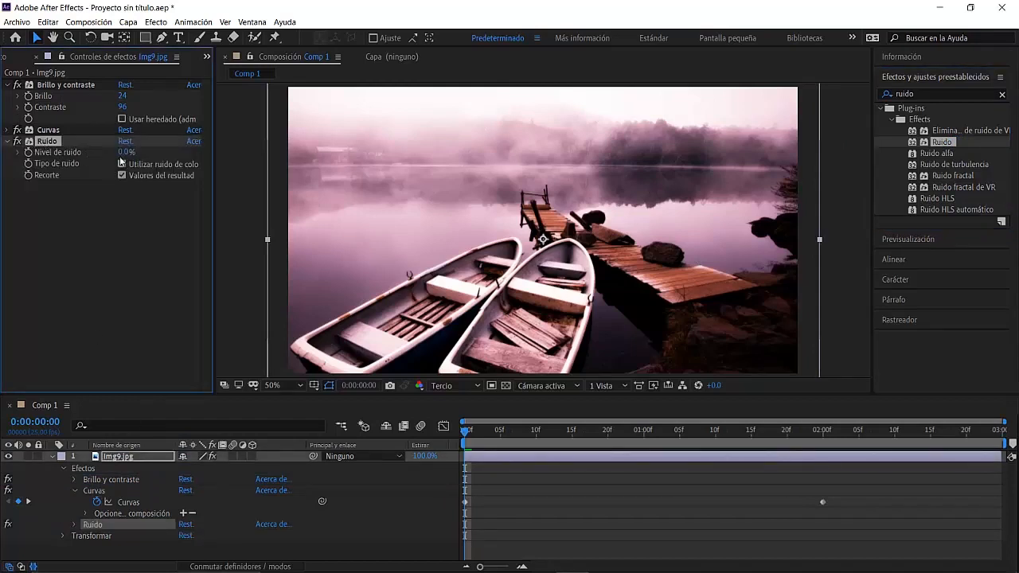
{"action": "left_click_drag", "start_coordinate": [127, 154], "coordinate": [183, 153]}
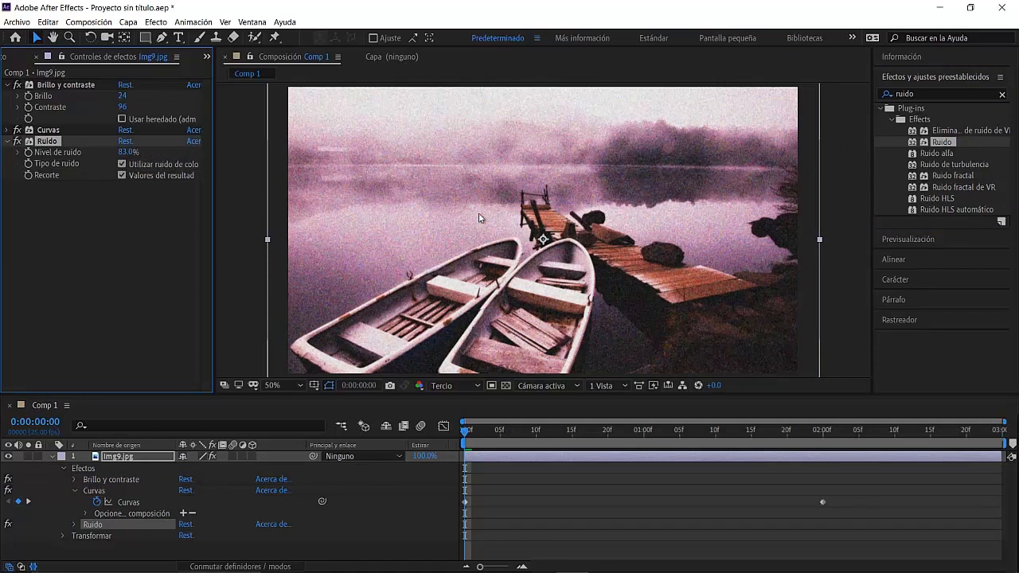
Preview the composition with the Ruido effect applied and collapse the Img9.jpg layer's properties in the timeline.
{"action": "key", "text": "space"}
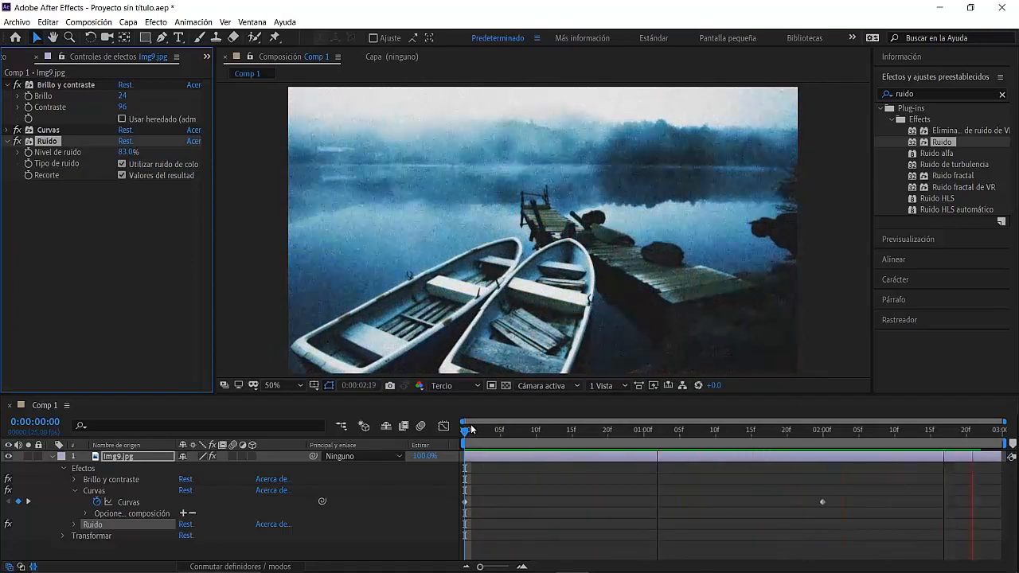
{"action": "key", "text": "space"}
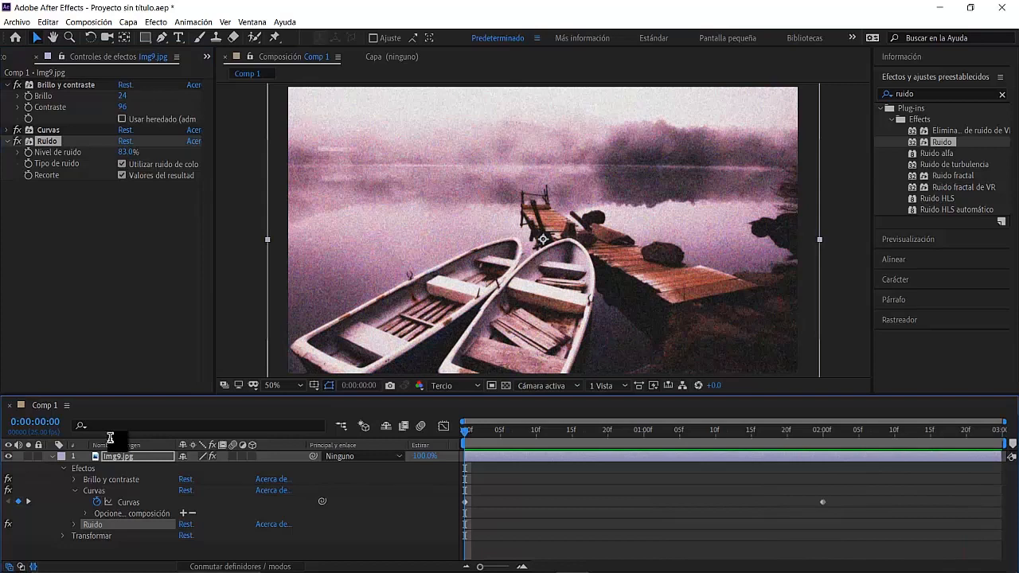
{"action": "left_click", "coordinate": [49, 455]}
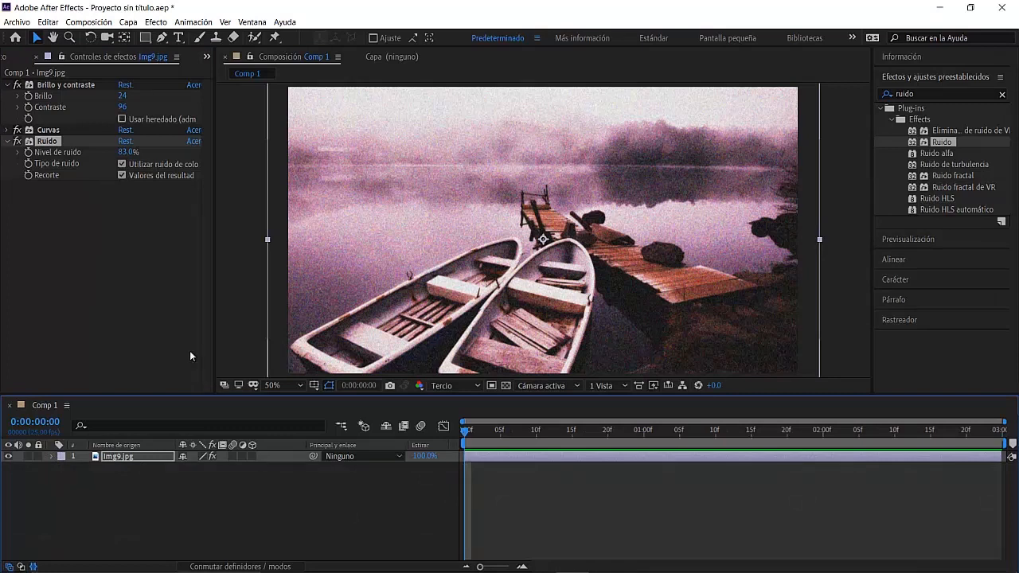
Close the effect controls of Img9.jpg and bring them back into view.
{"action": "left_click", "coordinate": [36, 58]}
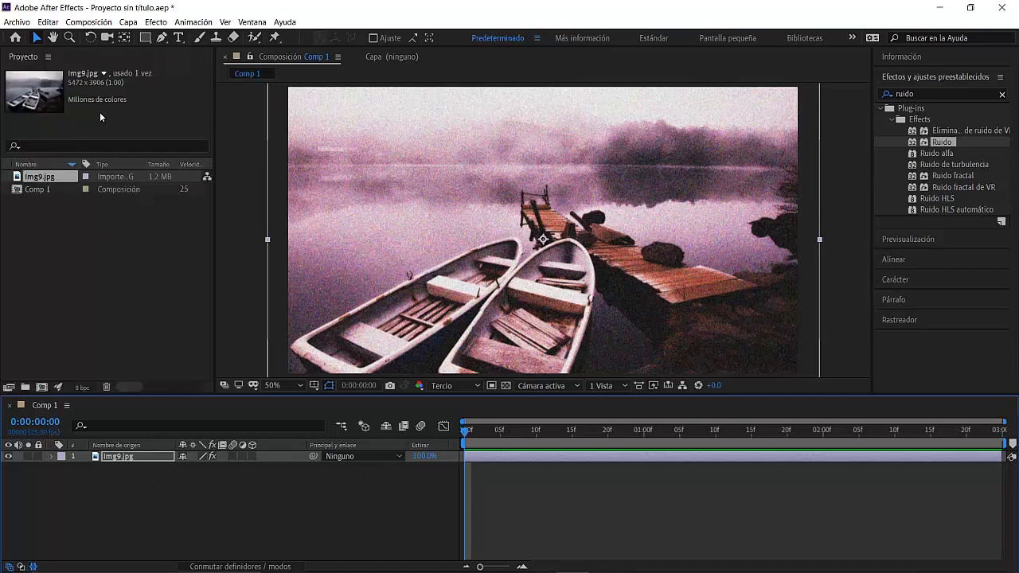
{"action": "left_click", "coordinate": [248, 22]}
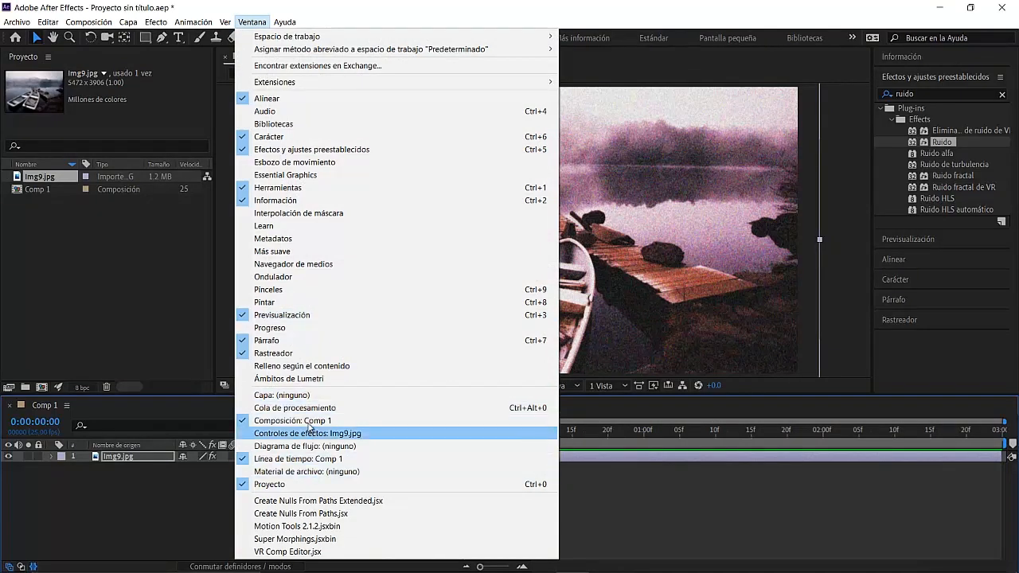
{"action": "left_click", "coordinate": [305, 434]}
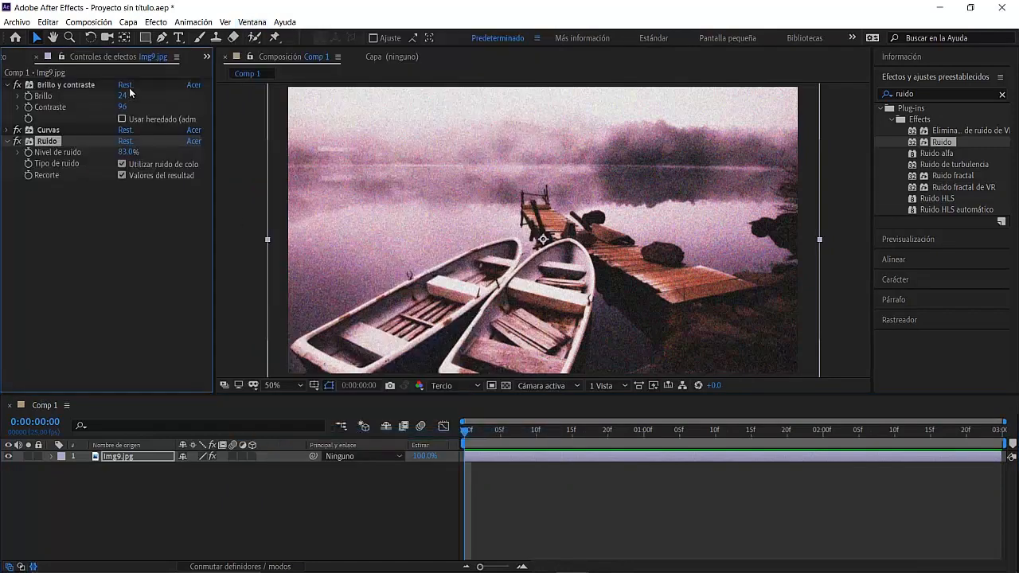